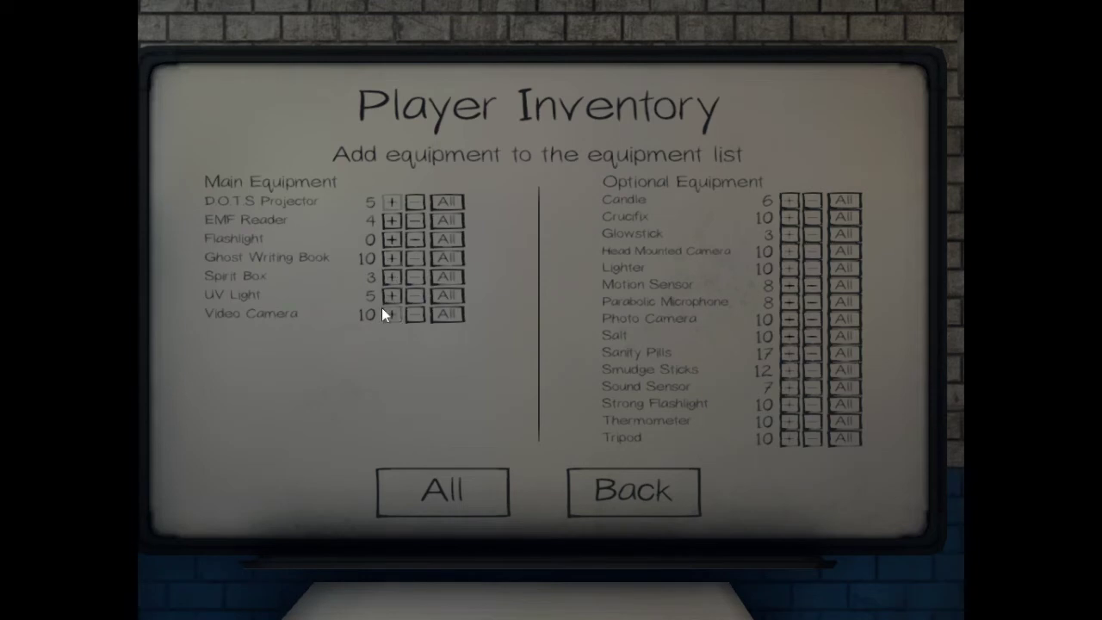
# Add a Video Camera, crucifixes, a lighter, a thermometer and tripods to the loadout.
pyautogui.click(416, 314)
pyautogui.click(800, 217)
pyautogui.click(795, 271)
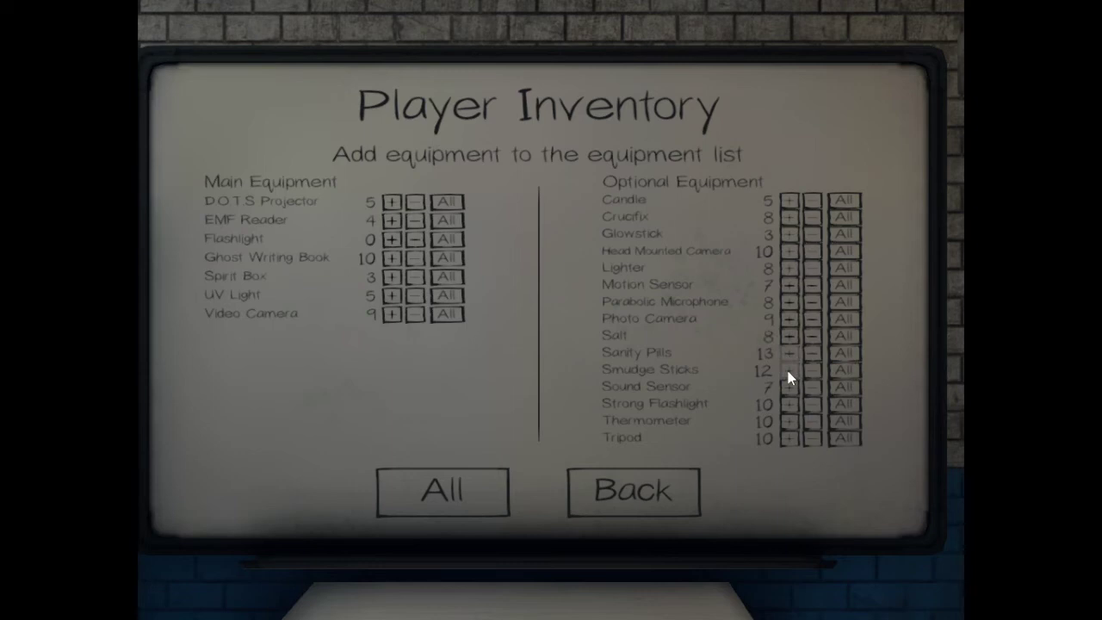
pyautogui.click(790, 421)
pyautogui.click(788, 447)
# From the lobby, select Ridgeview Road House on Professional, ready up and start.
pyautogui.click(698, 489)
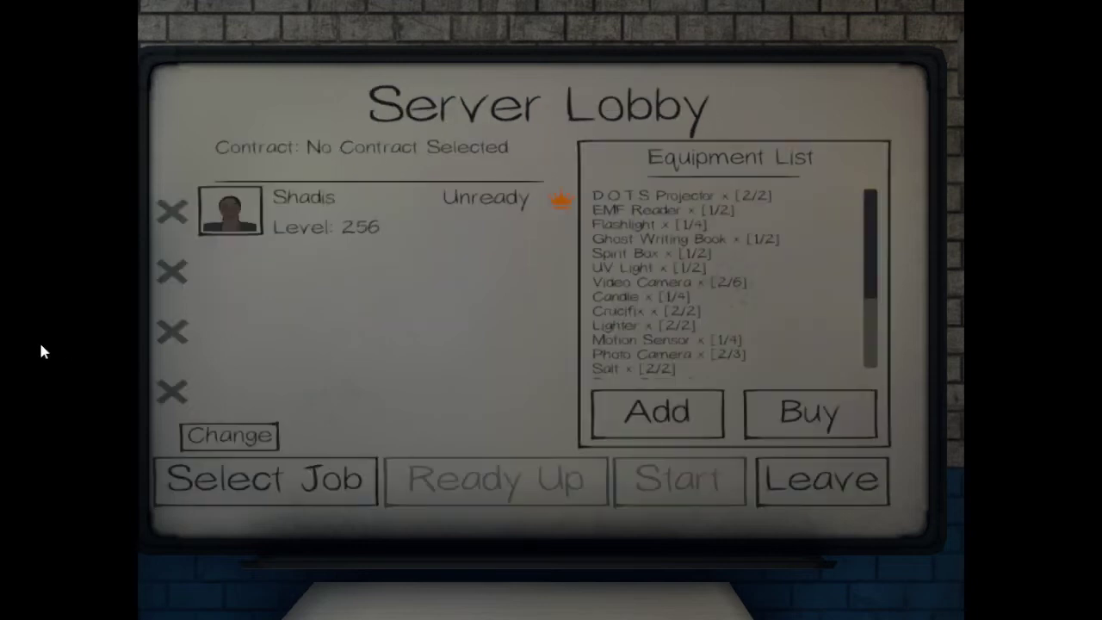
pyautogui.click(327, 500)
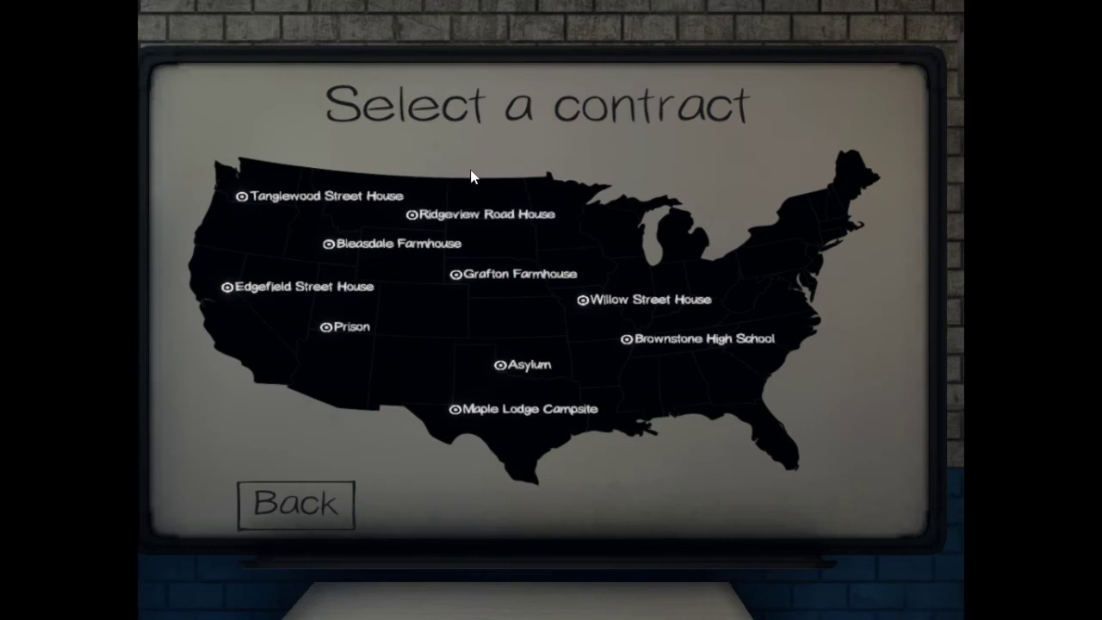
pyautogui.click(496, 215)
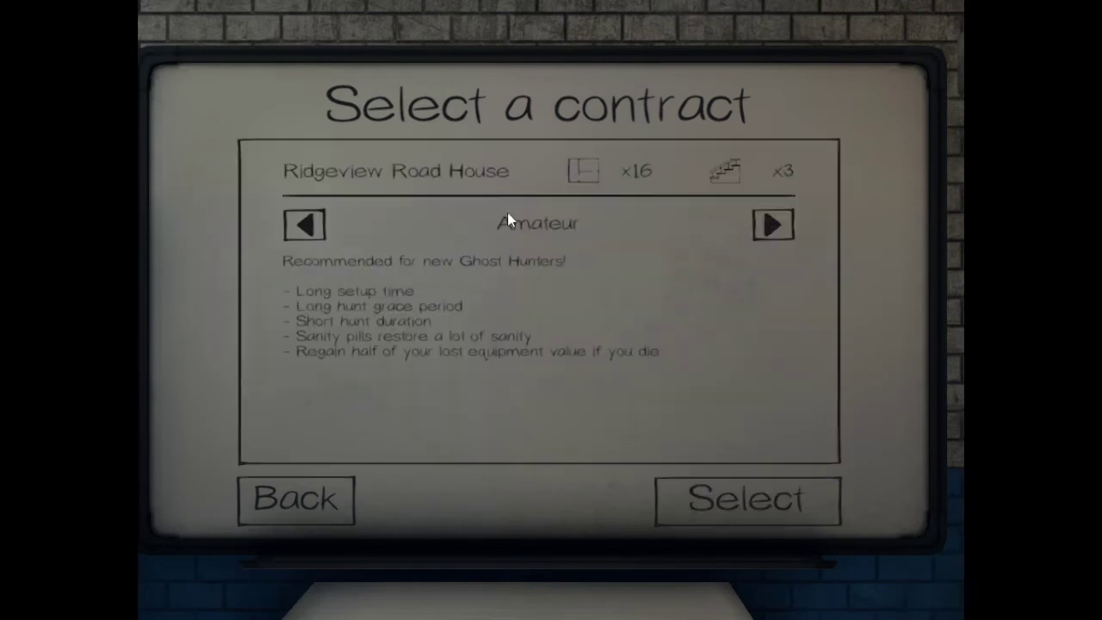
pyautogui.click(310, 230)
pyautogui.click(749, 509)
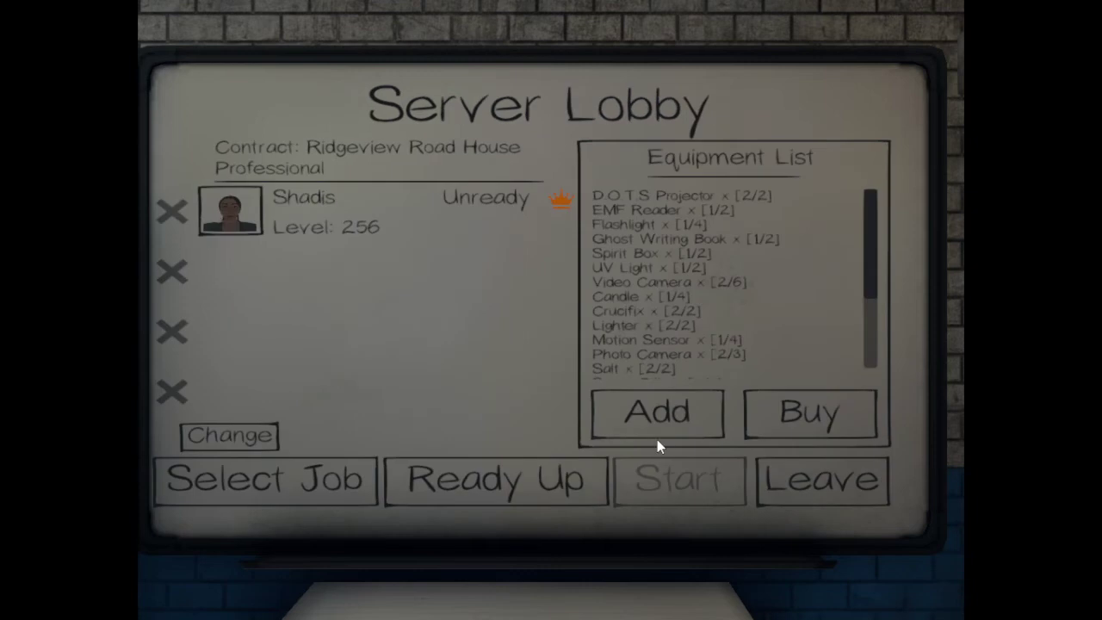
pyautogui.click(465, 485)
pyautogui.click(709, 474)
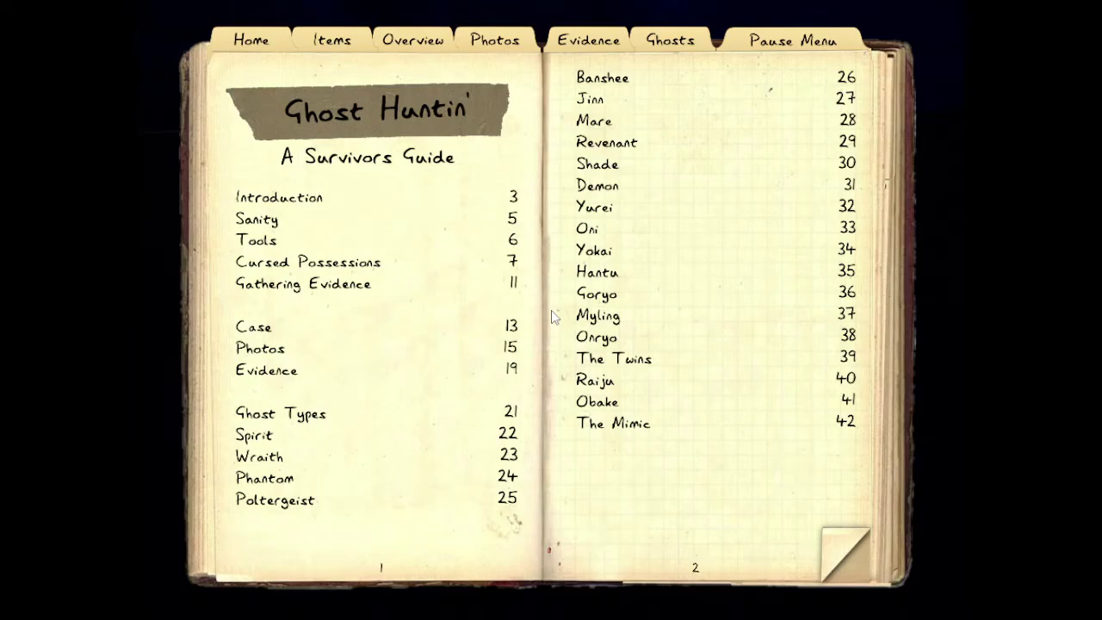
# Turn the journal to the Photos pages, then to the Evidence pages.
pyautogui.click(507, 45)
pyautogui.click(588, 41)
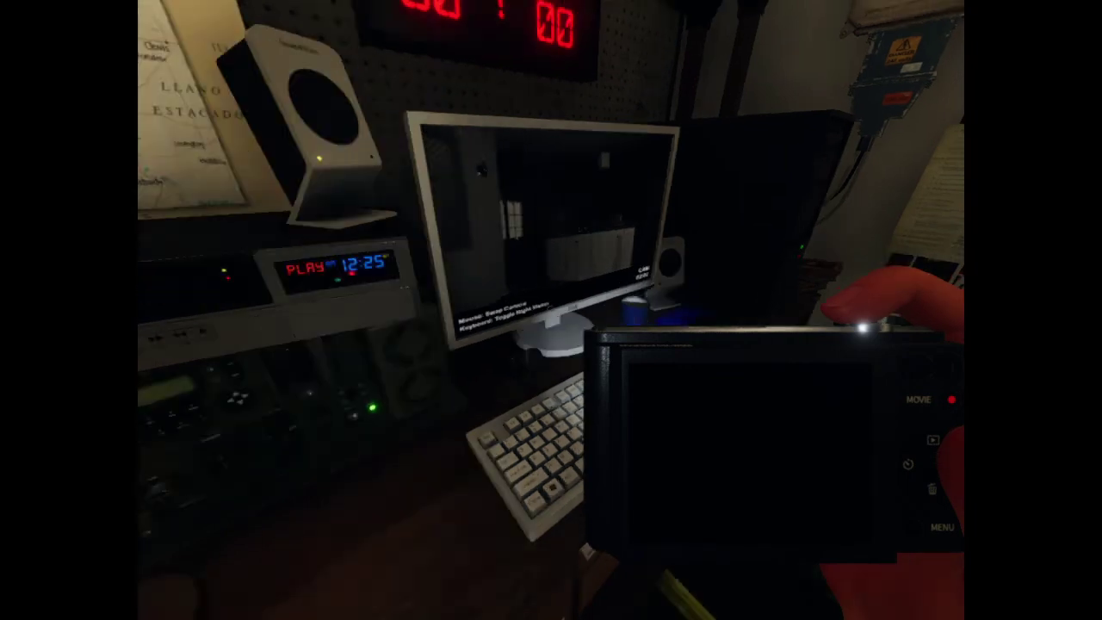
# Move around the van viewing the whiteboard, sanity and activity screens, and both equipment shelves.
pyautogui.press('w')
pyautogui.press('g')
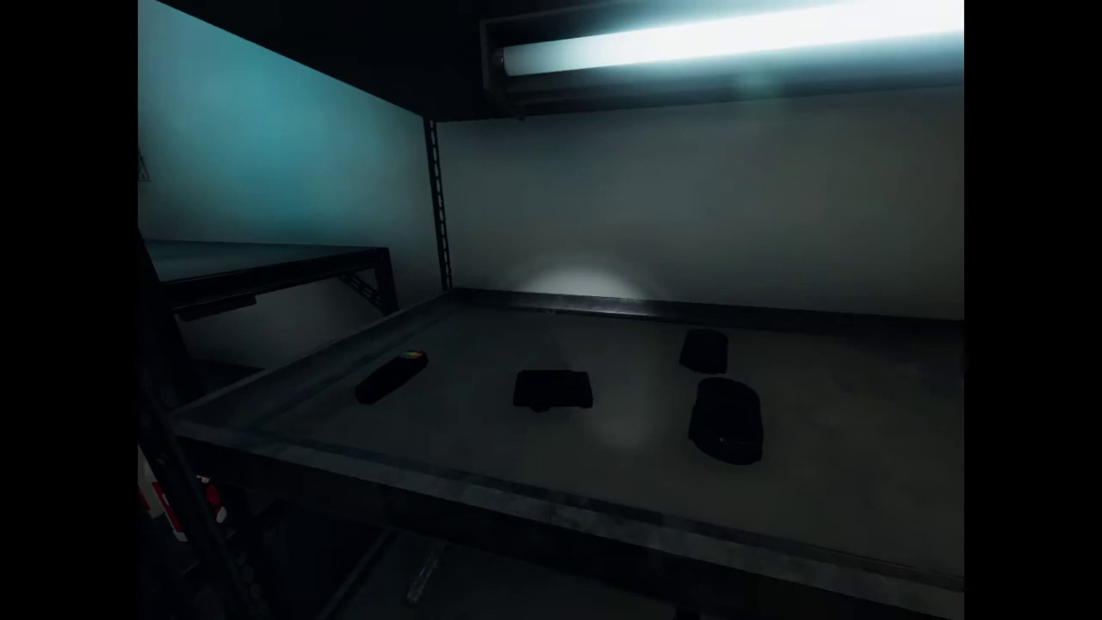
pyautogui.press('w')
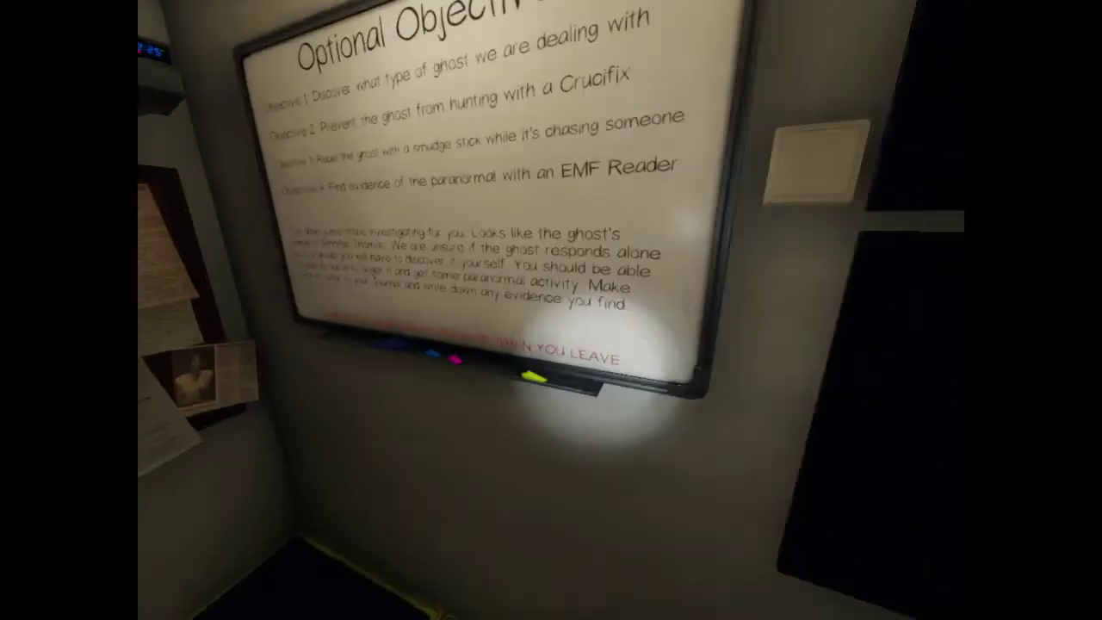
pyautogui.press('s')
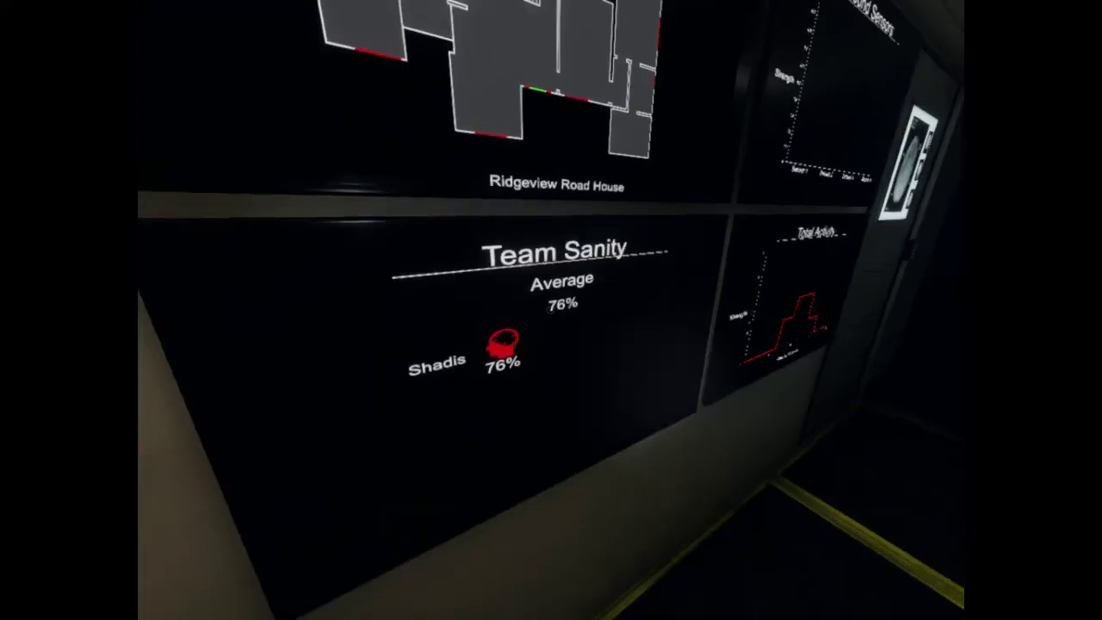
pyautogui.press('w')
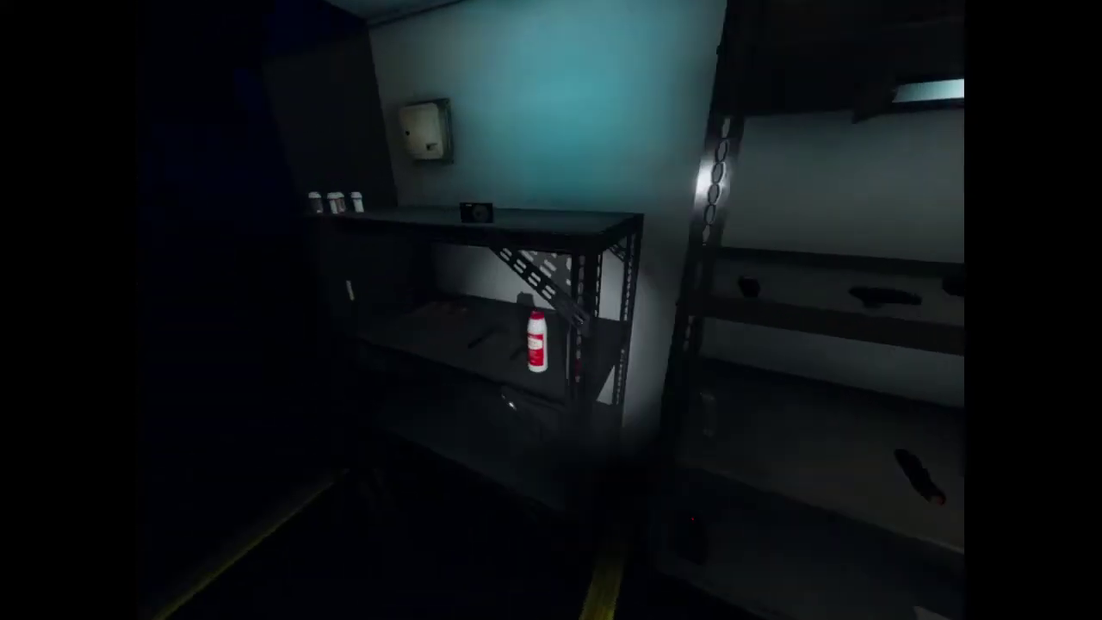
pyautogui.press('w')
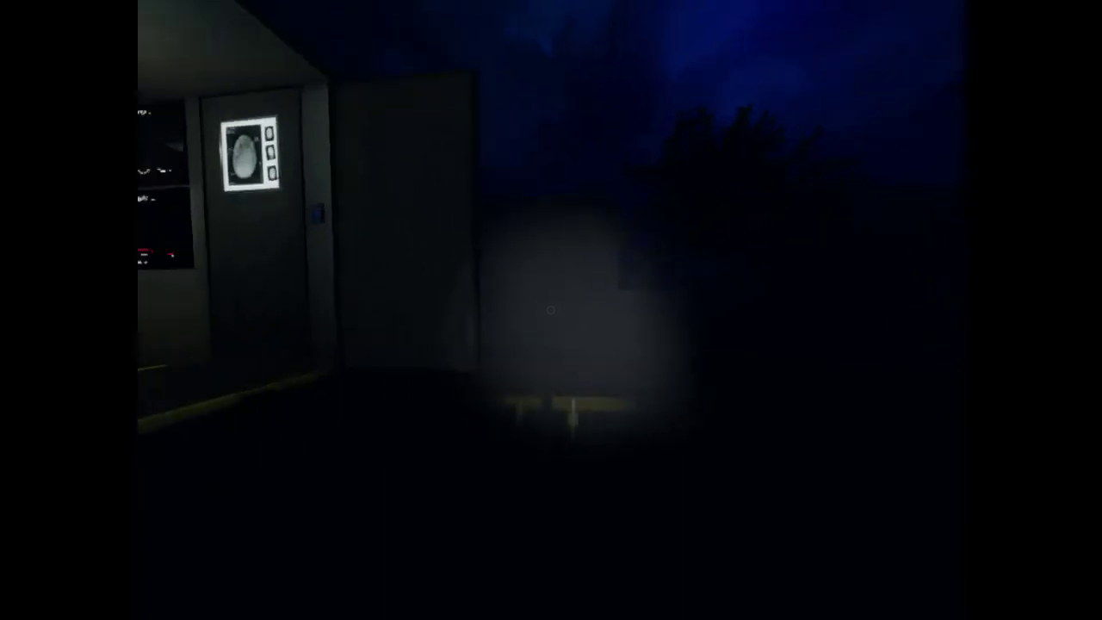
pyautogui.press('w')
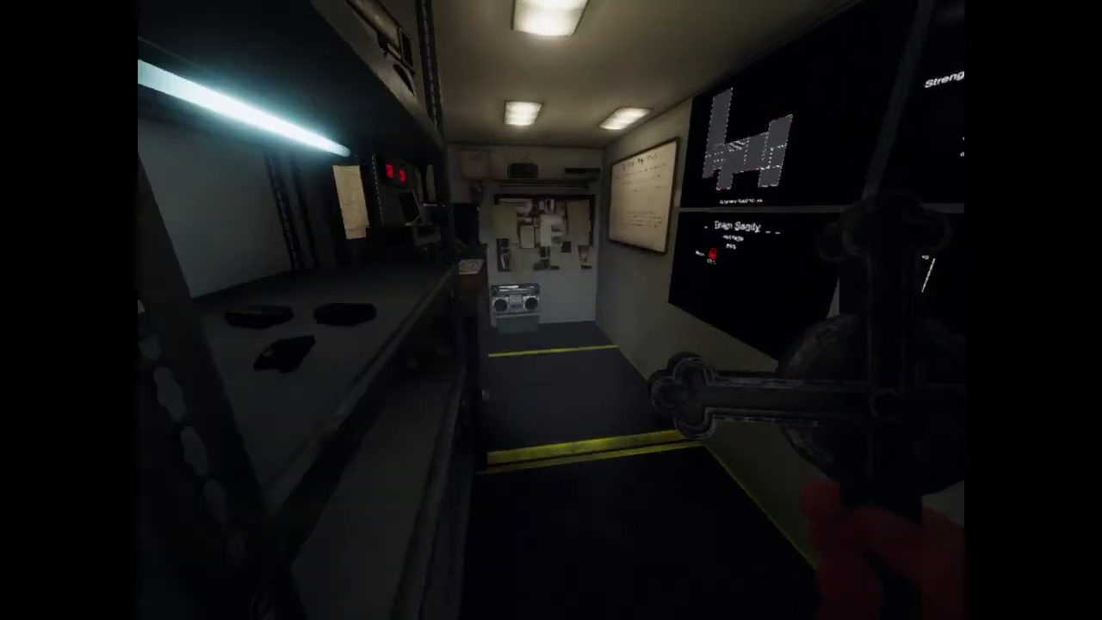
pyautogui.press('w')
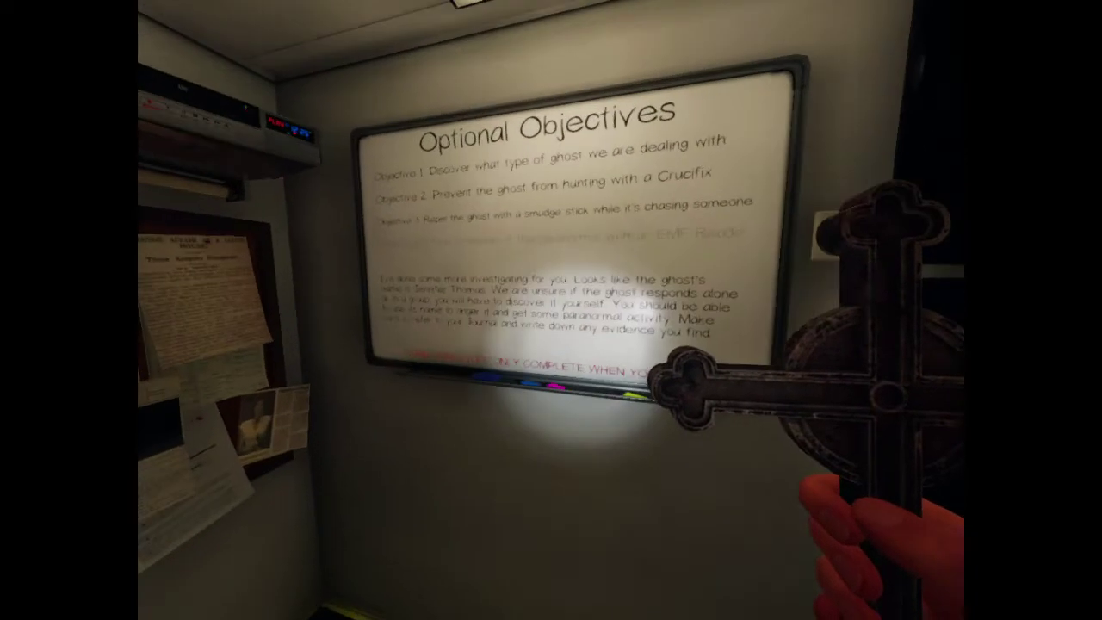
pyautogui.press('w')
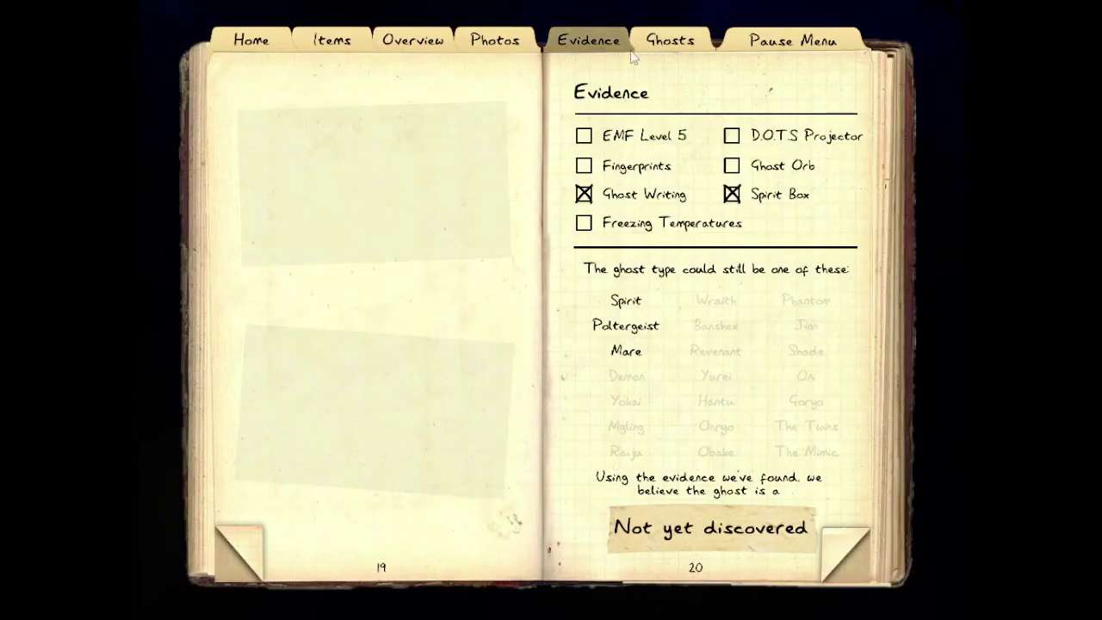
# Open the journal's ghost type list and read the Poltergeist entry.
pyautogui.click(708, 39)
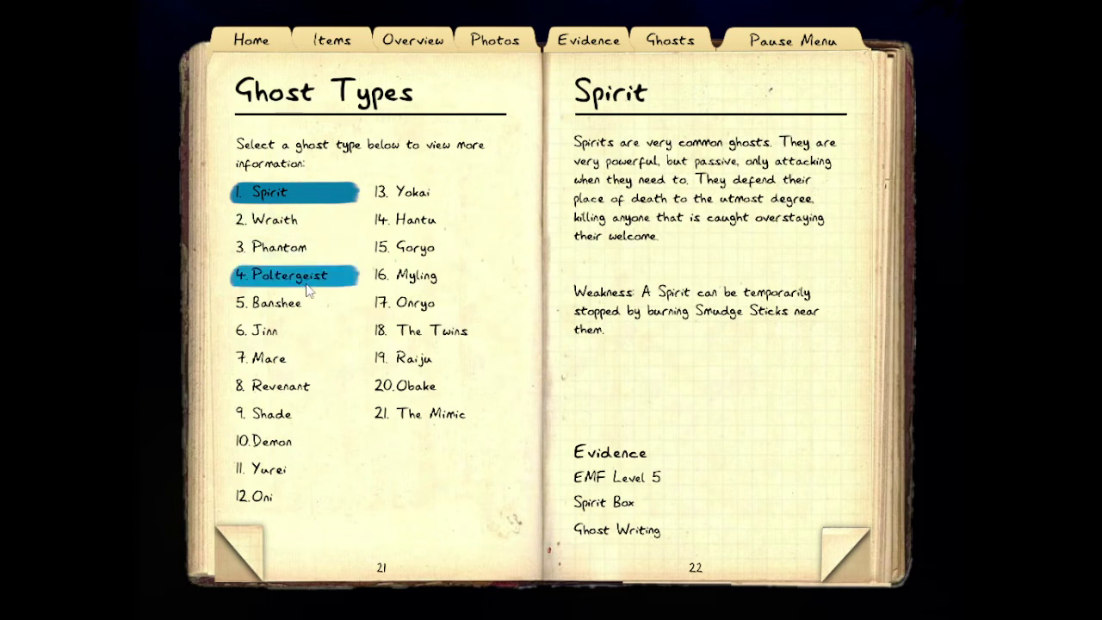
pyautogui.click(290, 286)
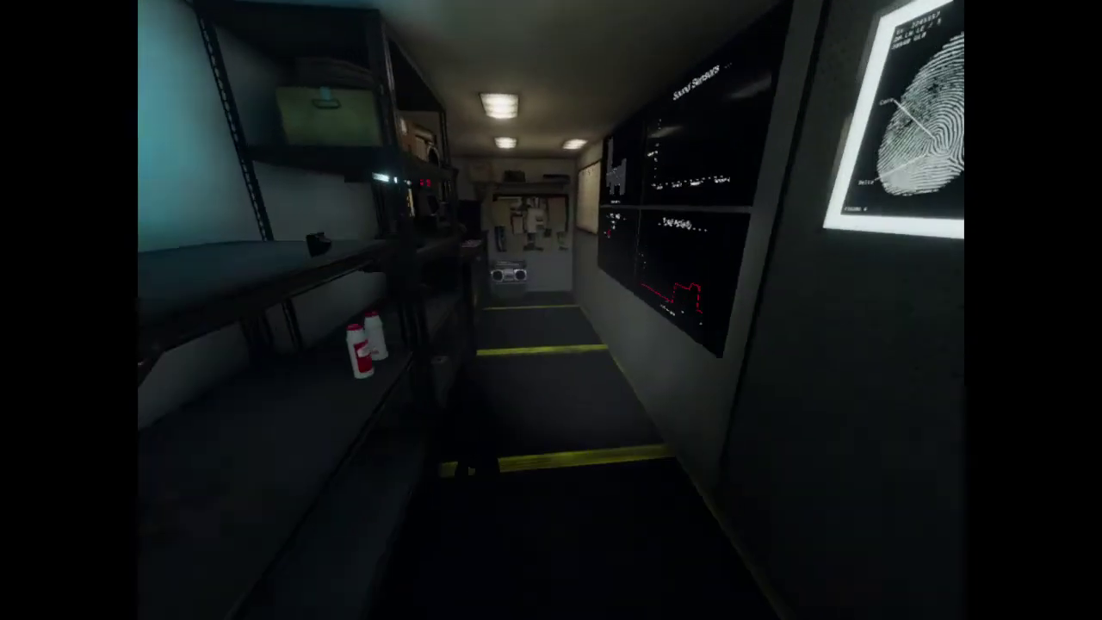
pyautogui.press('w')
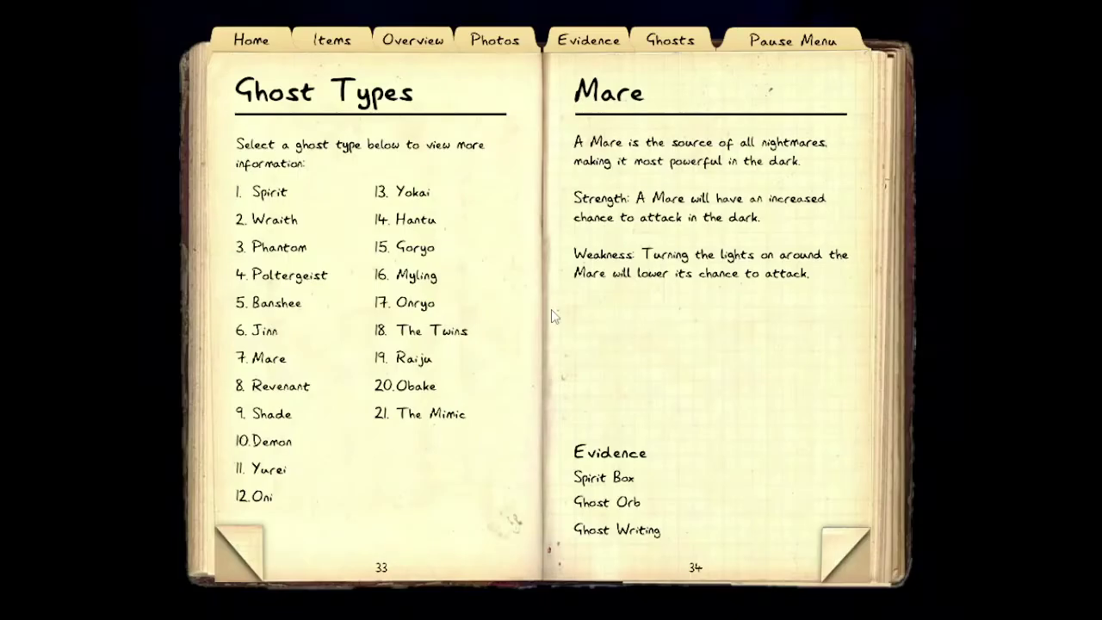
# View the investigation photos in the journal, then close it.
pyautogui.click(509, 43)
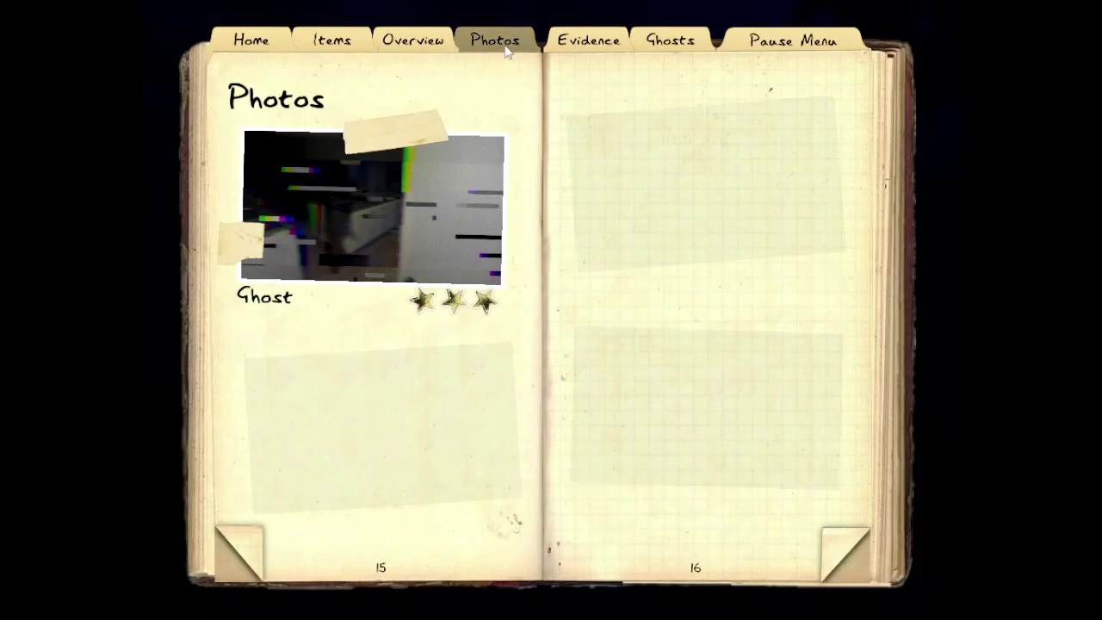
pyautogui.press('j')
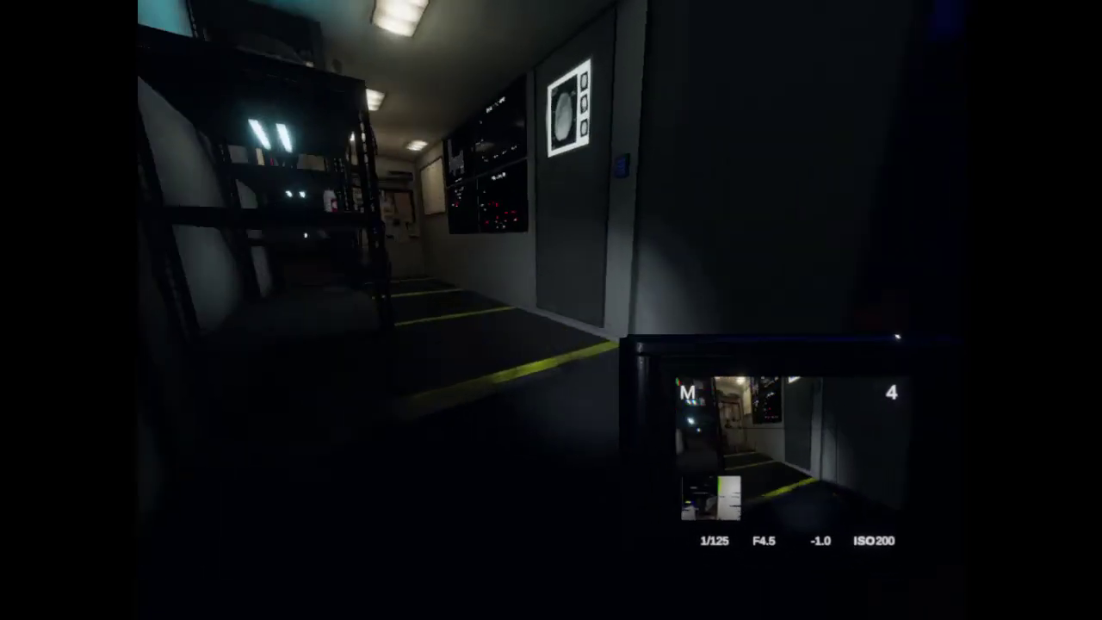
# Walk through the van past the whiteboard to the truck's camera monitor.
pyautogui.press('w')
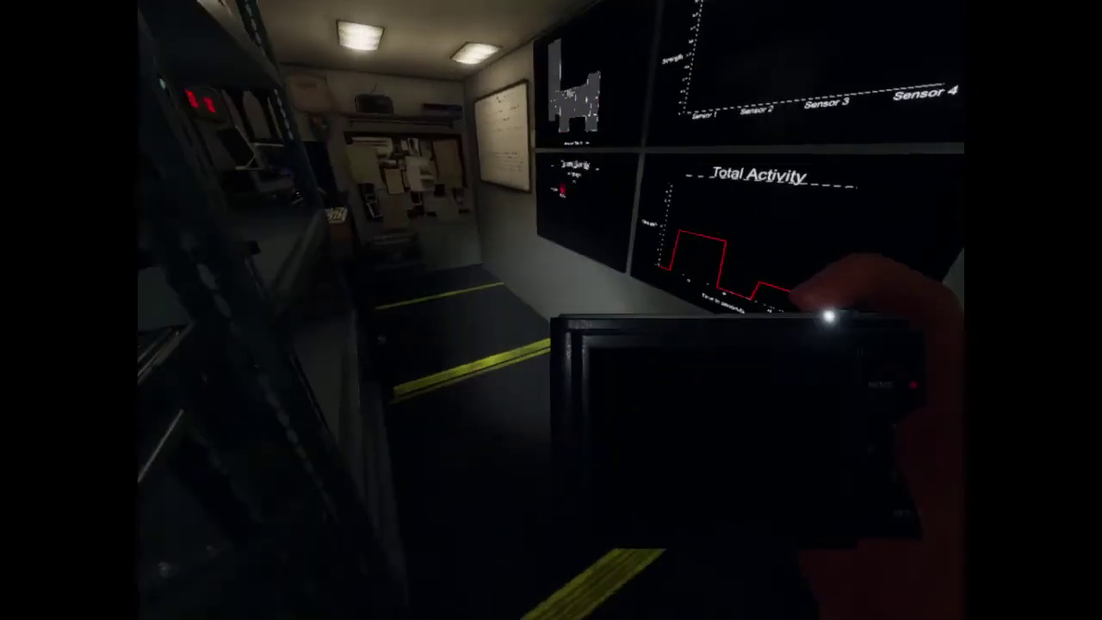
pyautogui.press('w')
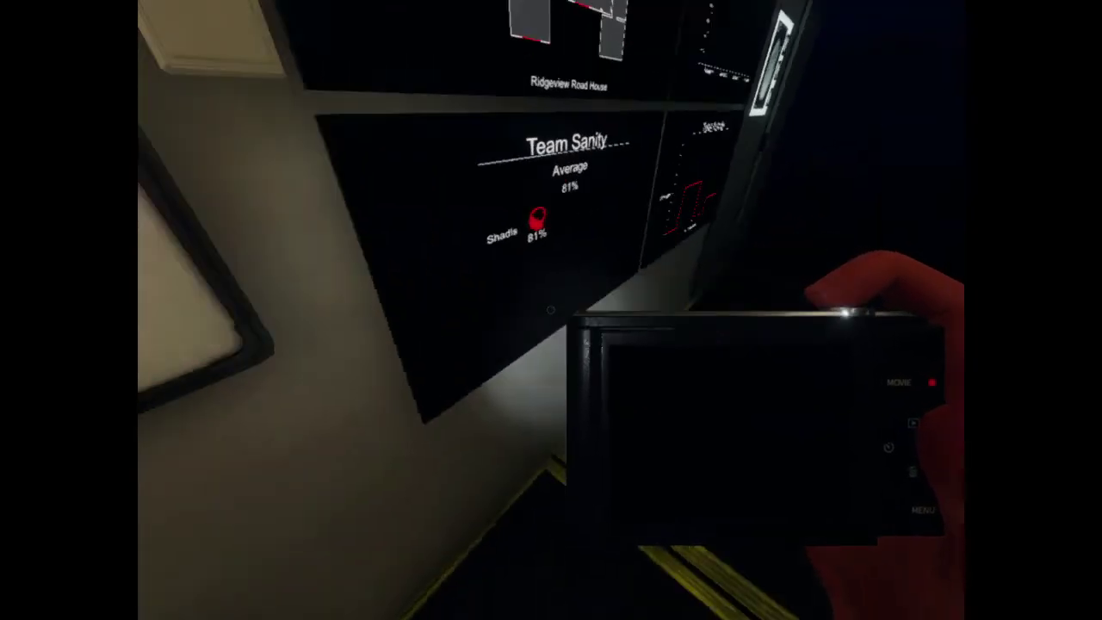
pyautogui.press('w')
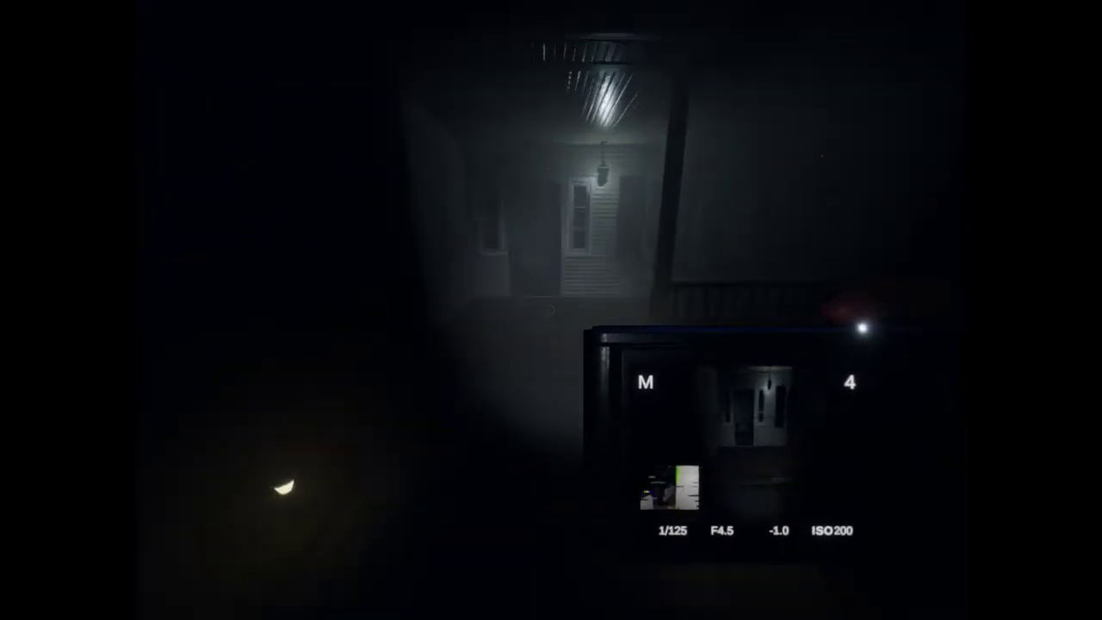
# Enter the house, then tick EMF Level 5 in the journal's evidence page and close it.
pyautogui.press('w')
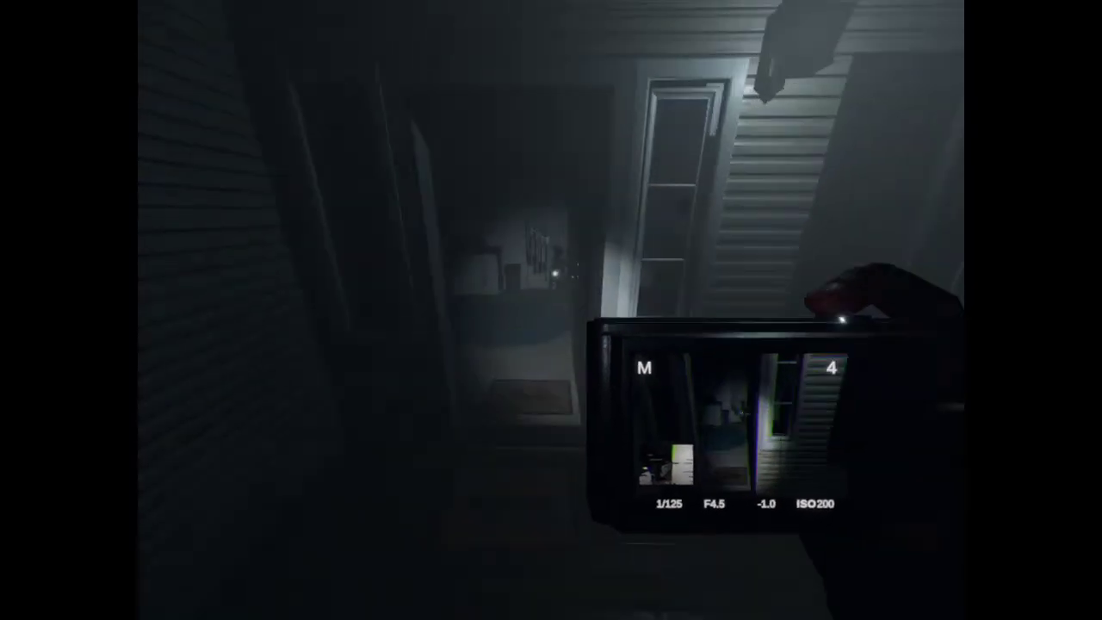
pyautogui.press('w')
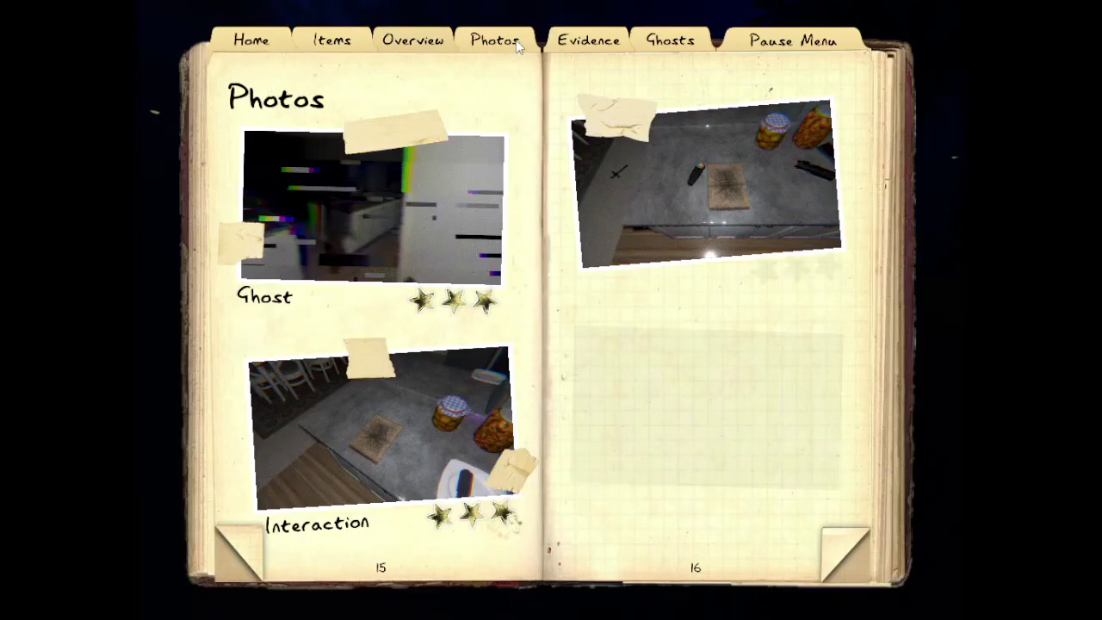
pyautogui.click(588, 40)
pyautogui.click(620, 136)
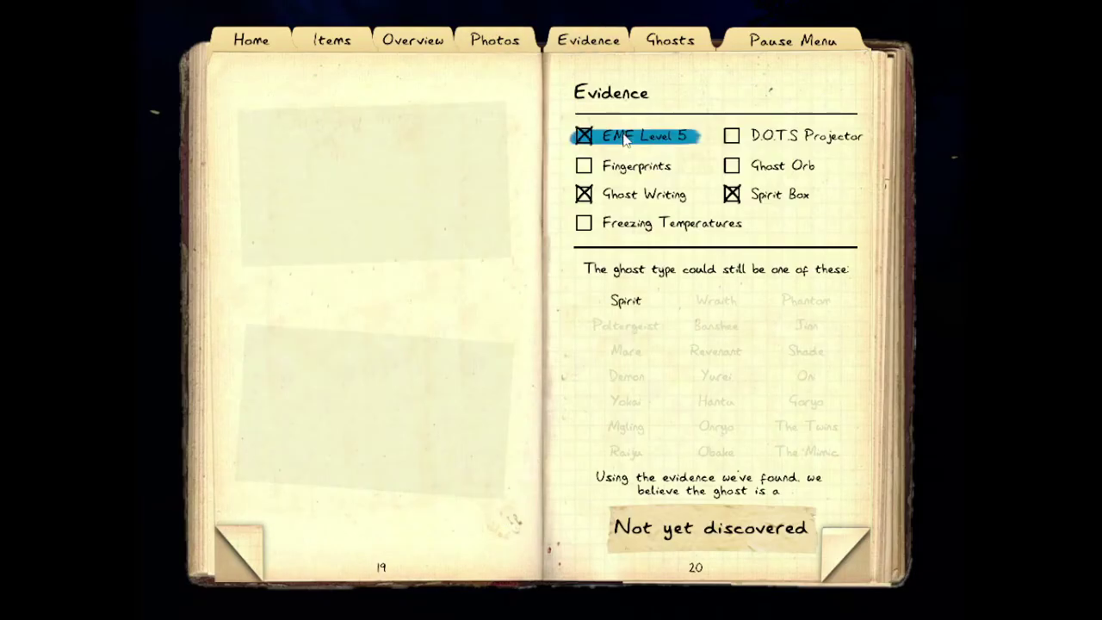
pyautogui.press('j')
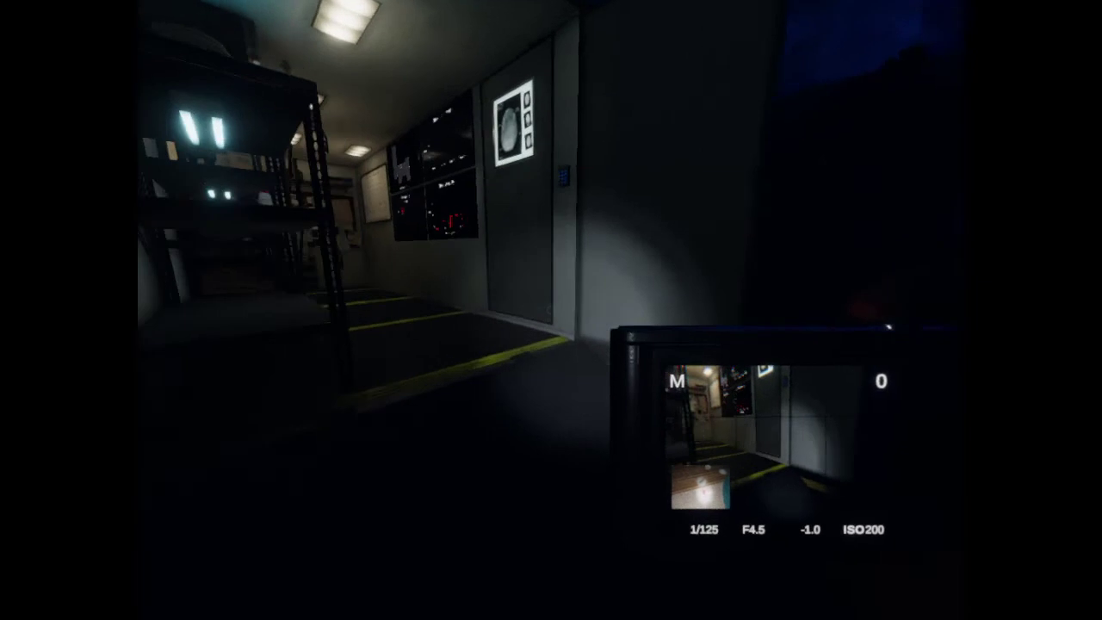
# Put away the camera.
pyautogui.press('q')
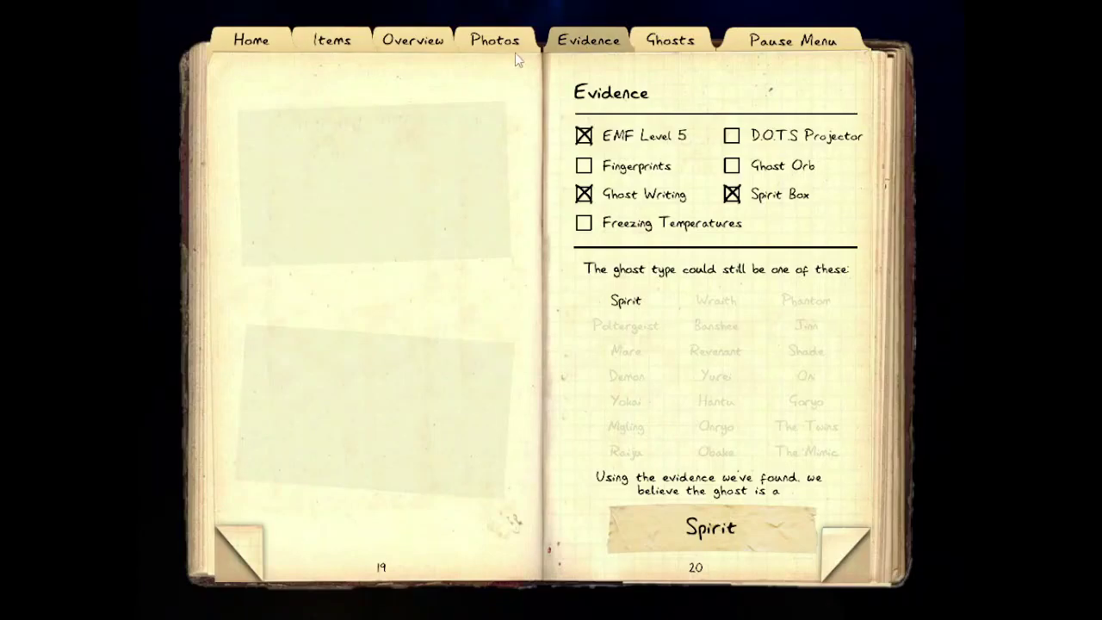
# Browse the journal's photo spreads, then page back through the case pages to the evidence page.
pyautogui.click(501, 52)
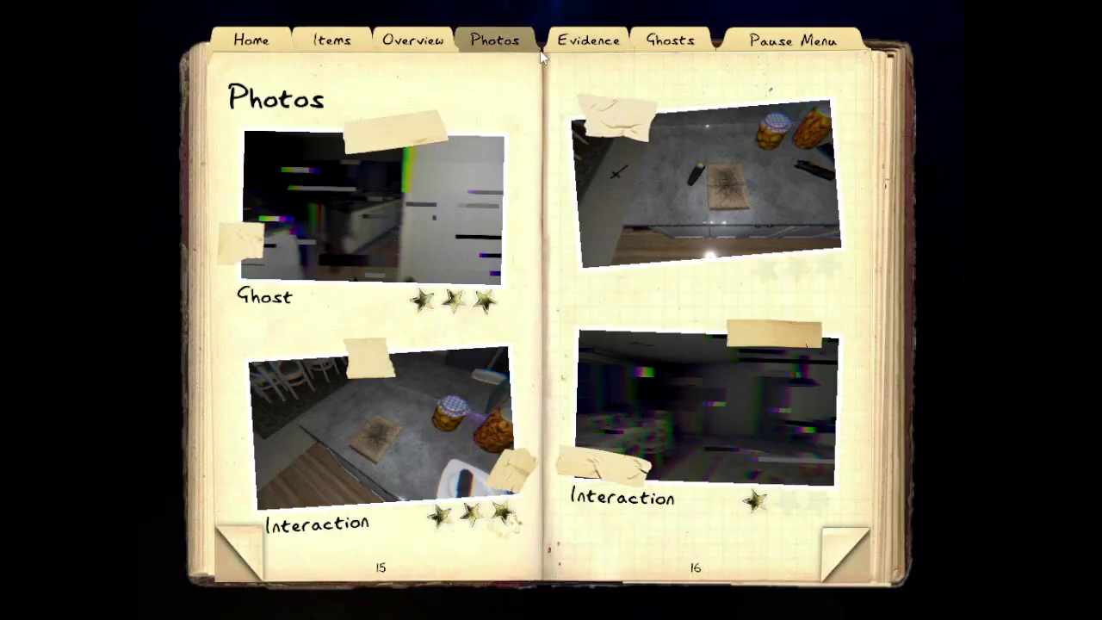
pyautogui.click(854, 559)
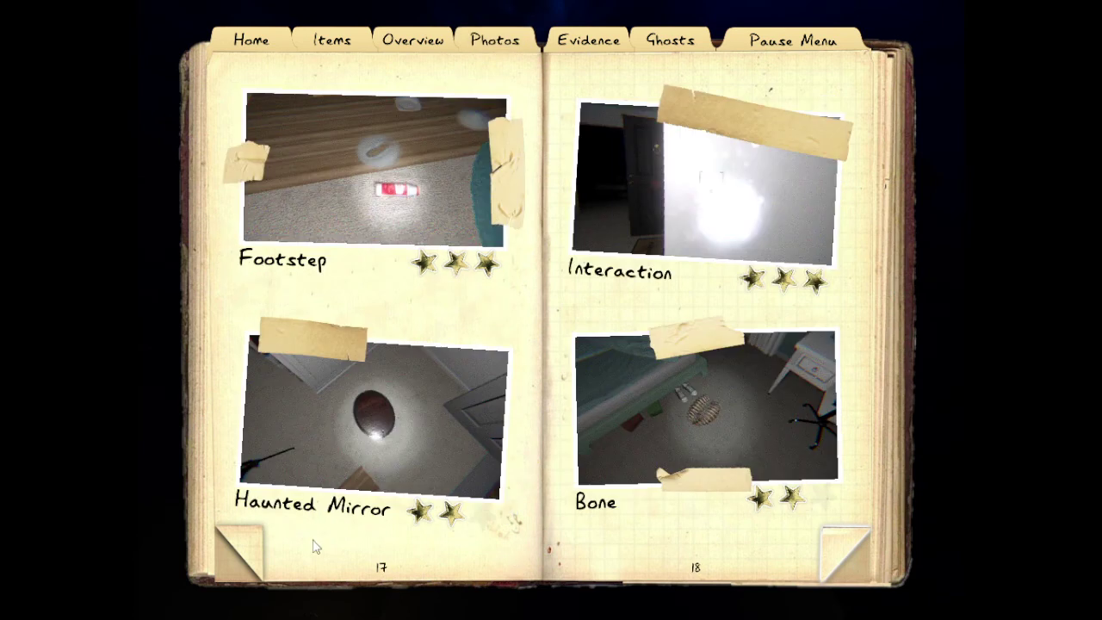
pyautogui.click(849, 561)
pyautogui.click(234, 539)
pyautogui.click(246, 537)
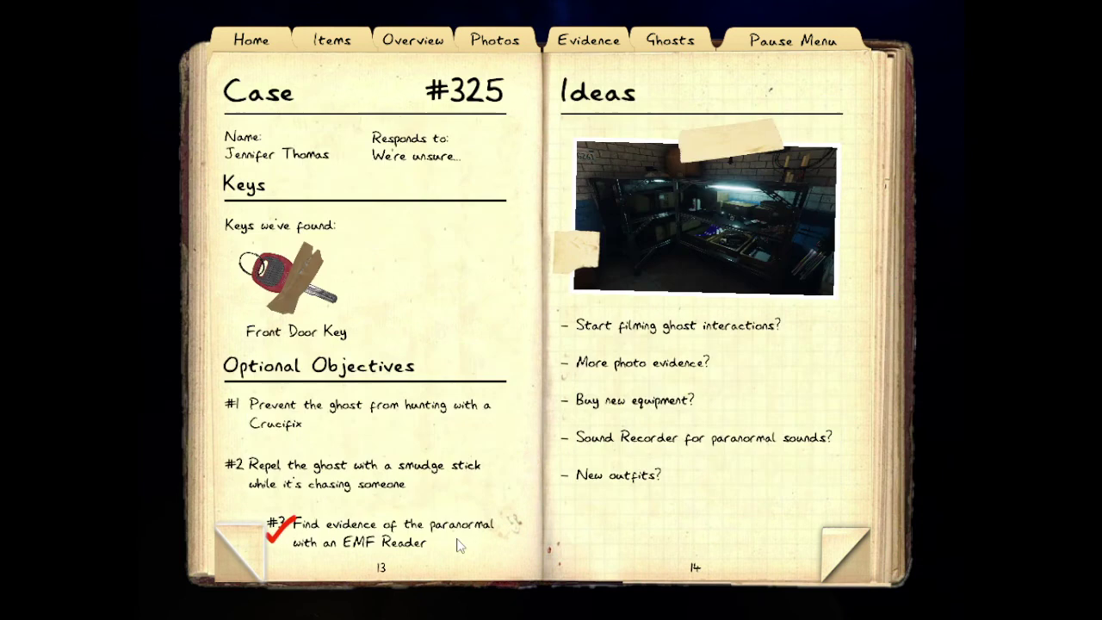
pyautogui.click(827, 532)
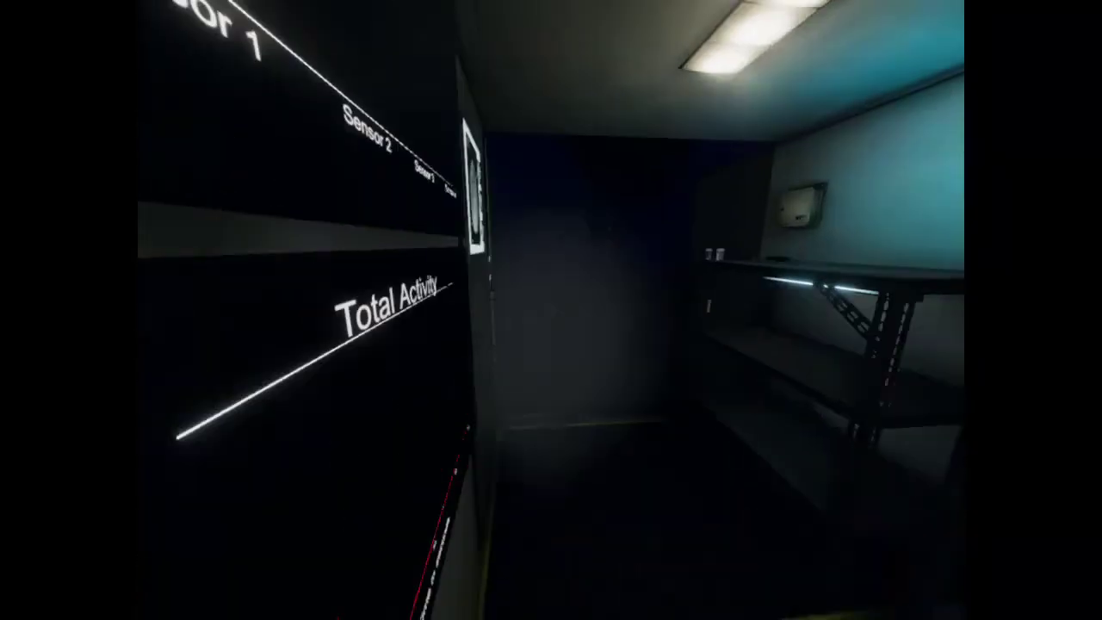
# Switch the held item to the lighter.
pyautogui.press('q')
pyautogui.press('q')
pyautogui.press('q')
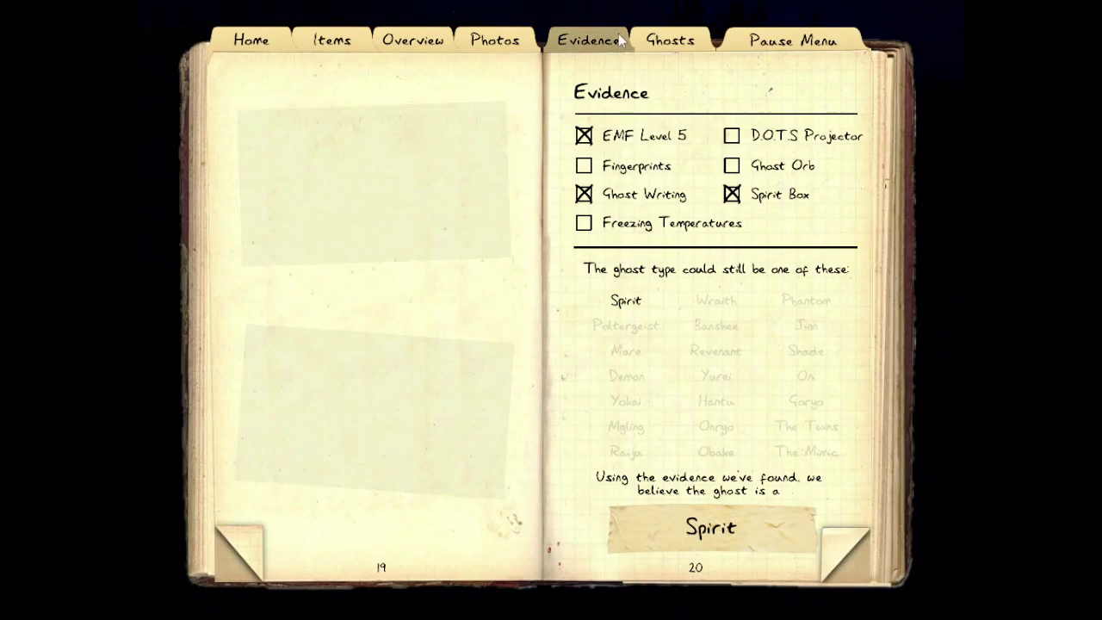
# Open the journal's Ghosts tab to read the Spirit entry.
pyautogui.click(665, 43)
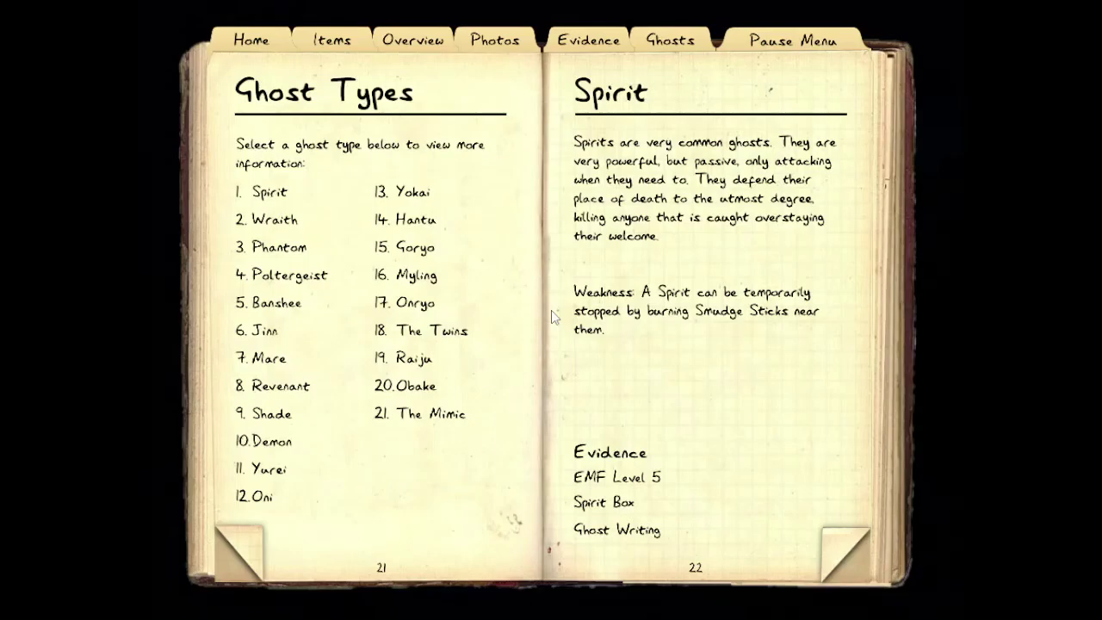
# Switch the journal to the case Overview page.
pyautogui.click(410, 53)
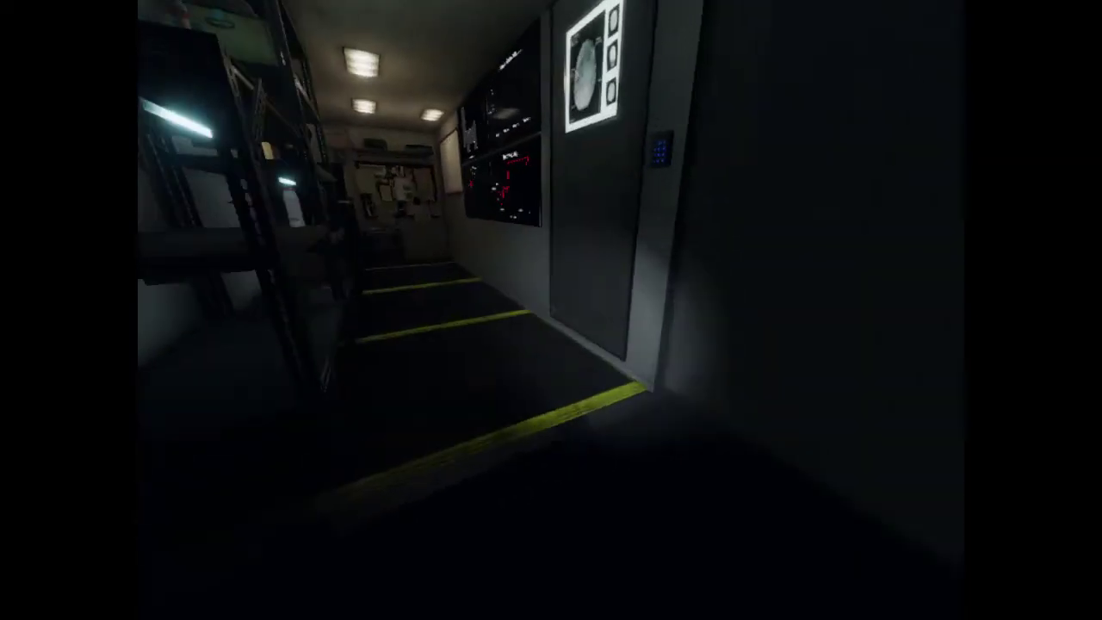
pyautogui.press('w')
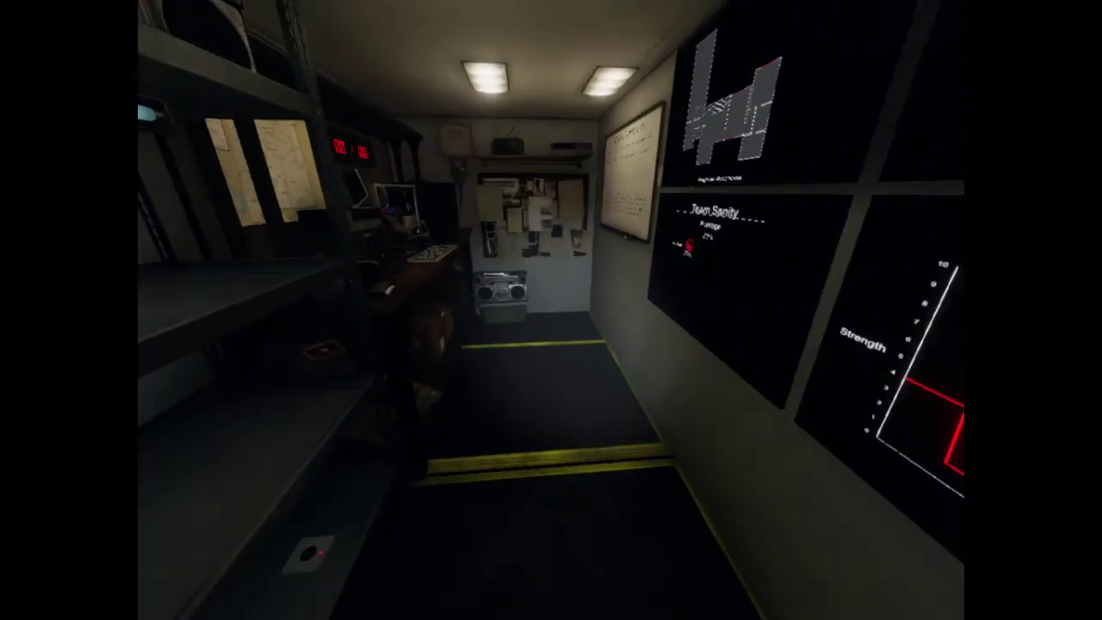
# Walk through the van past the computer desk toward the exit, briefly checking the journal.
pyautogui.press('w')
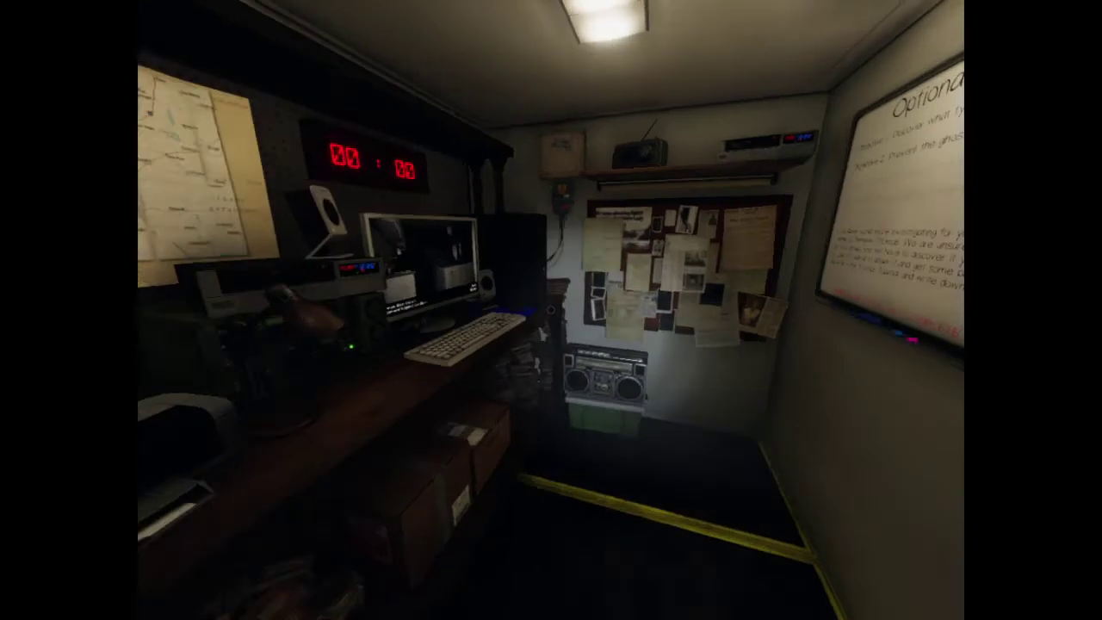
pyautogui.press('w')
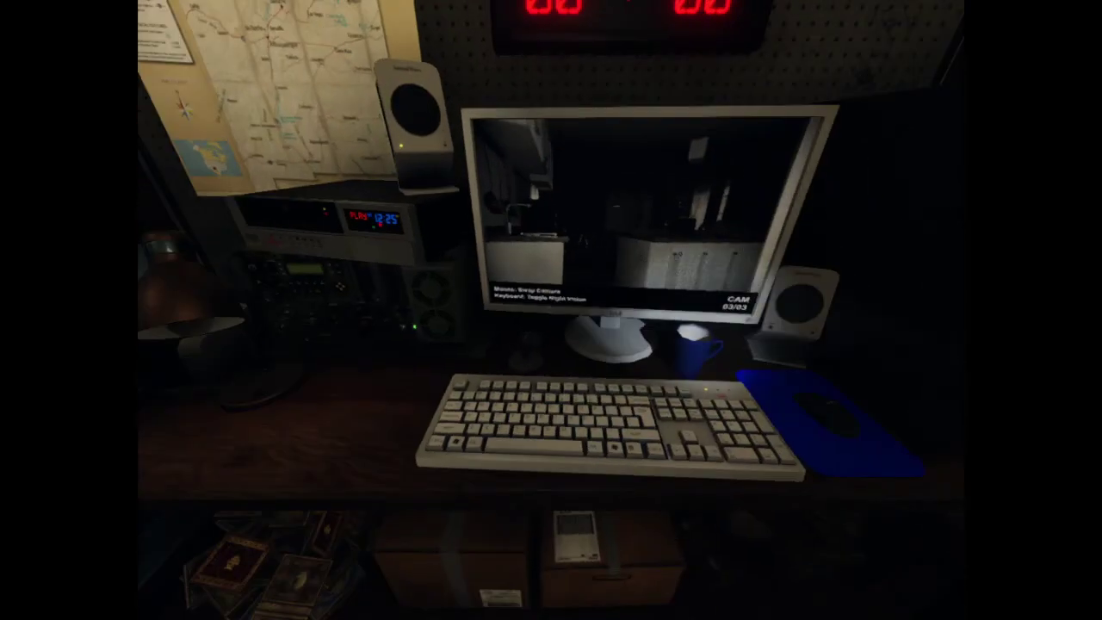
pyautogui.press('w')
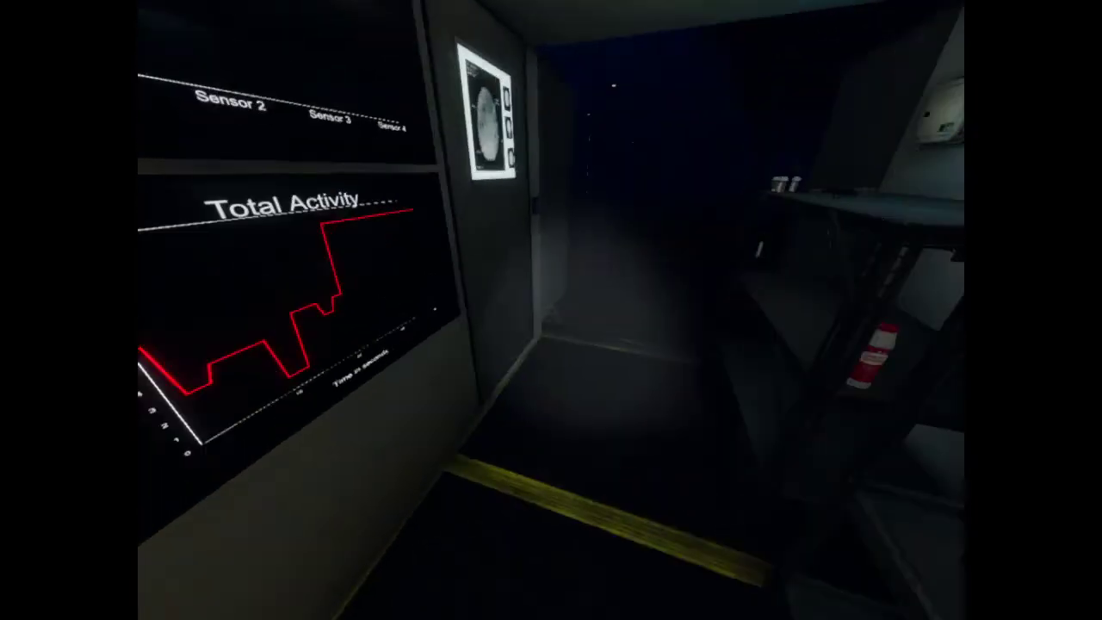
pyautogui.press('j')
pyautogui.press('j')
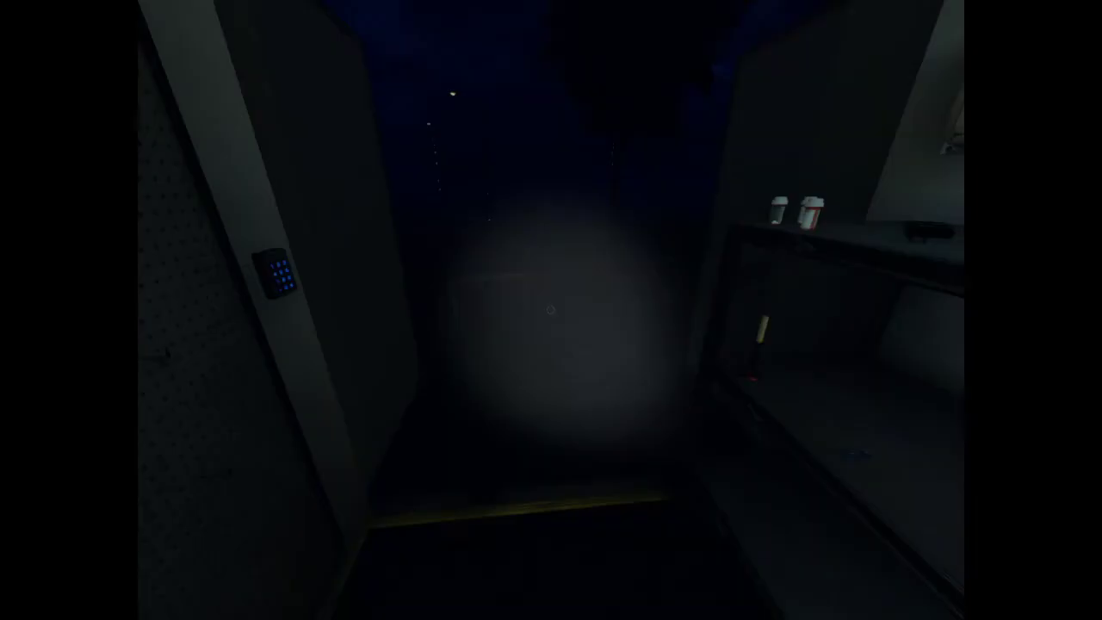
pyautogui.press('j')
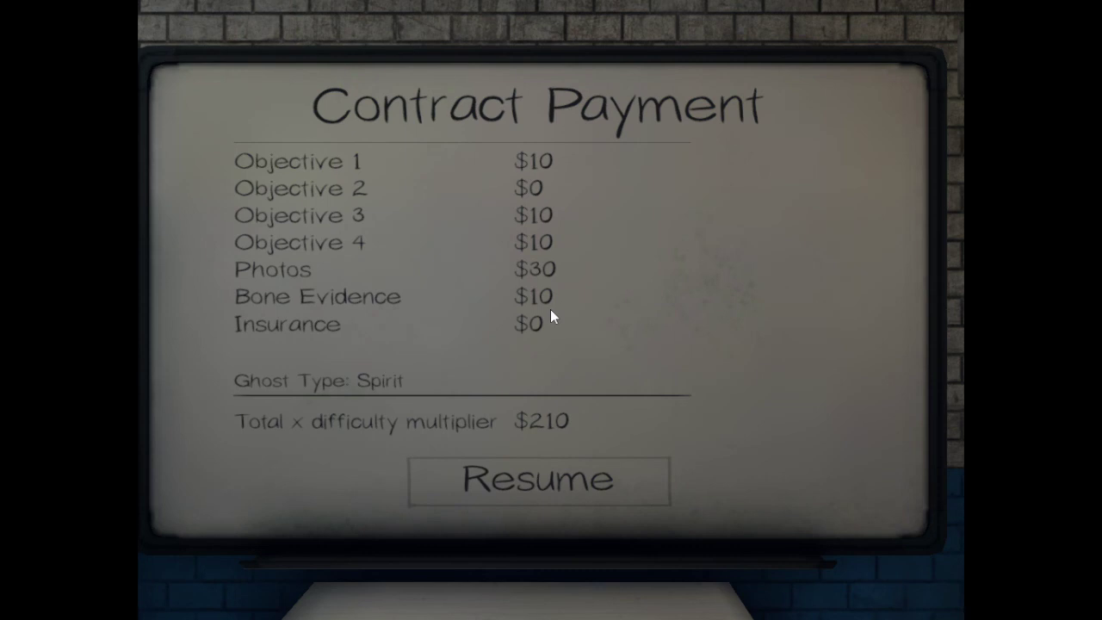
# Resume past the $210 Spirit payment and statistics boards to the server lobby.
pyautogui.click(531, 480)
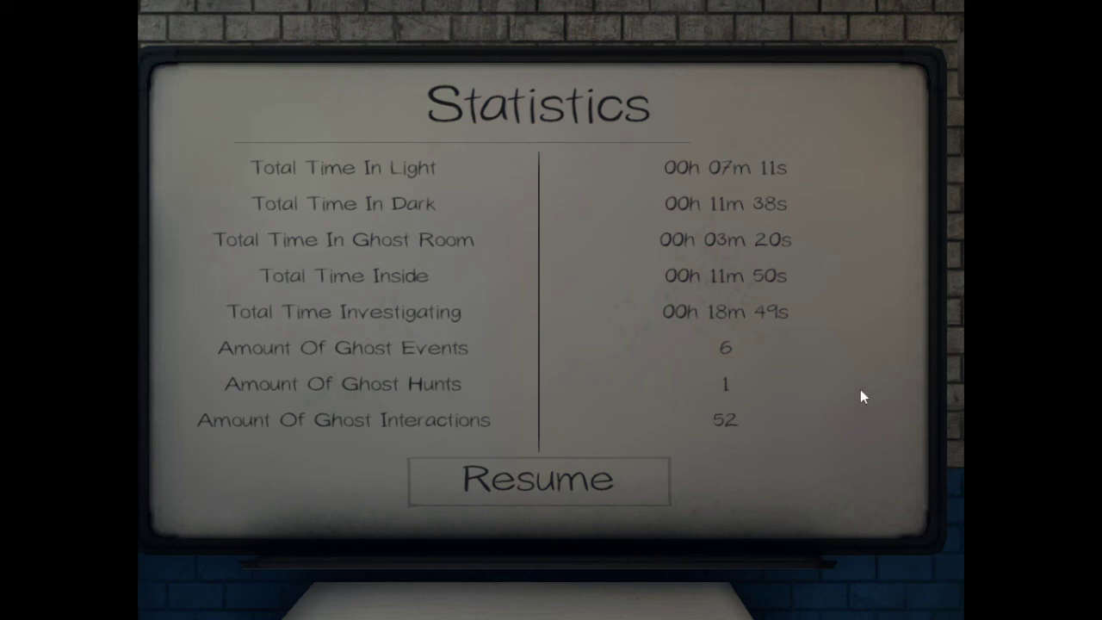
pyautogui.click(591, 481)
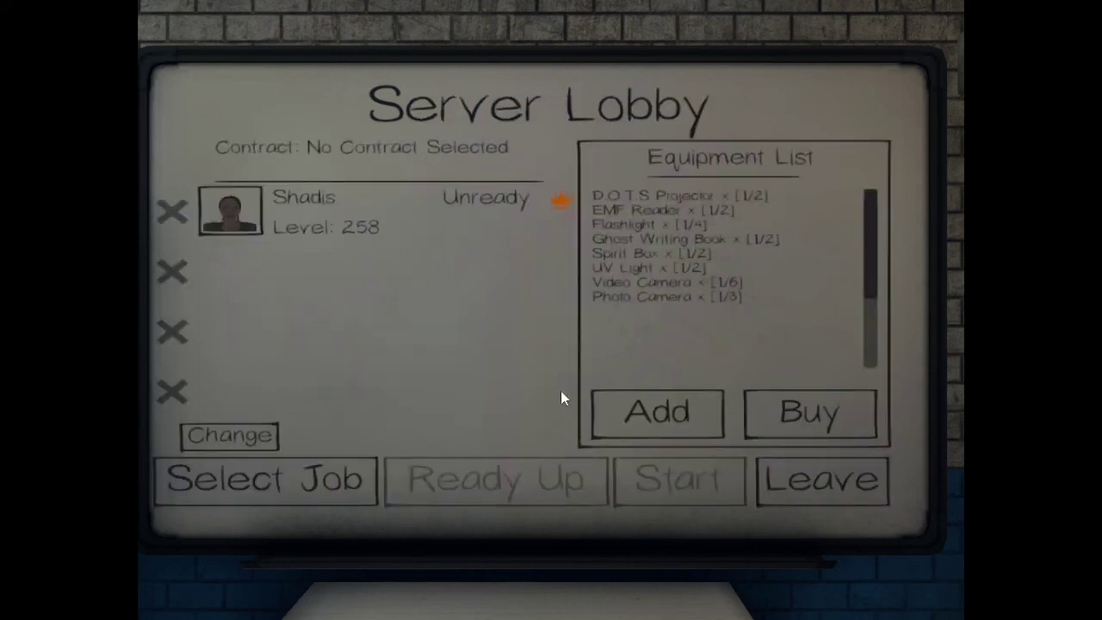